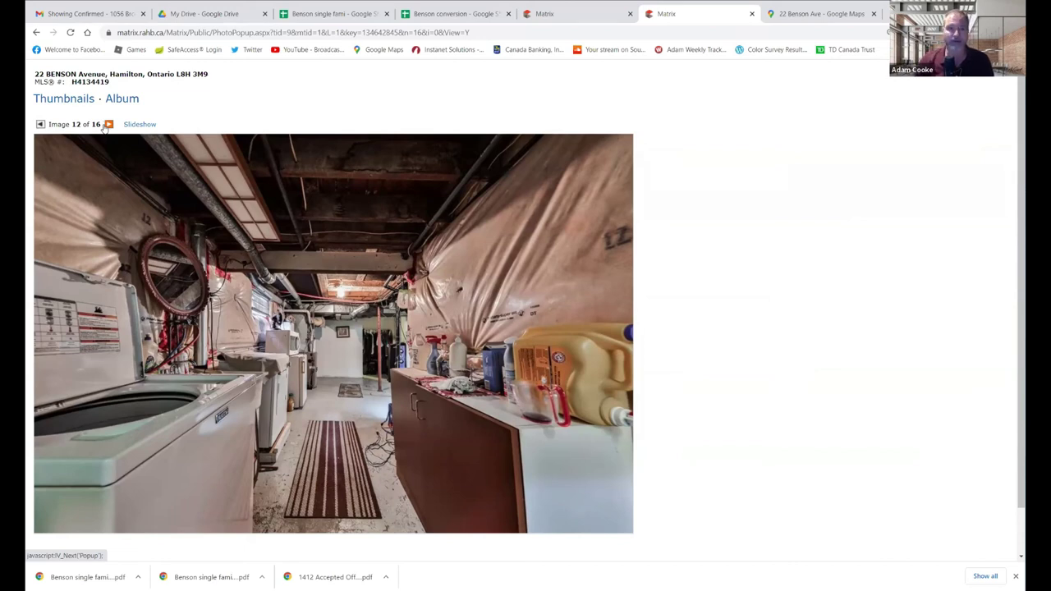
Step: Page through the remaining basement and backyard photos of the property listing, up to image 16
click(108, 125)
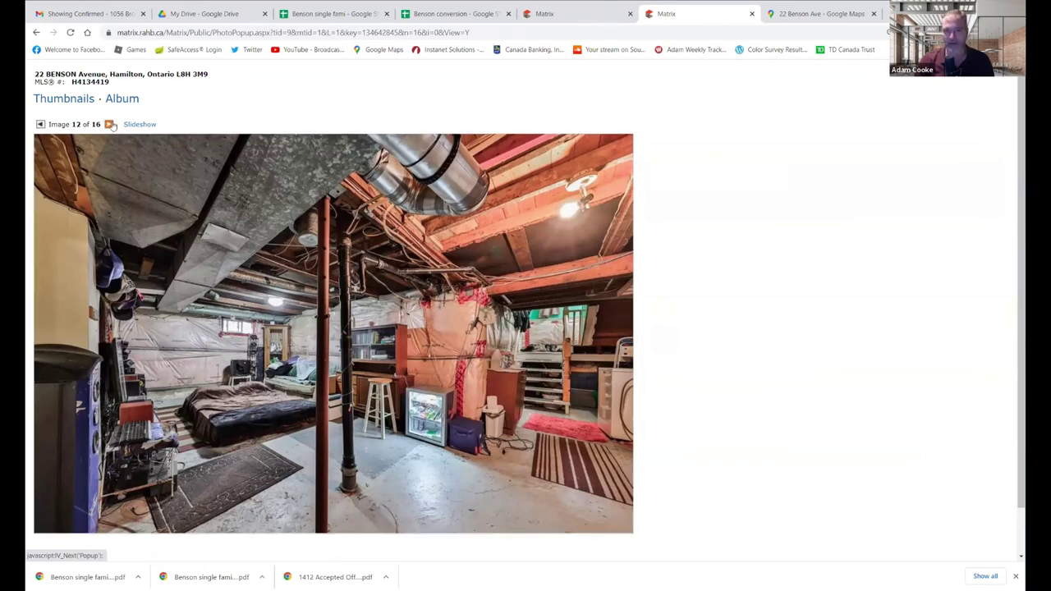
click(111, 125)
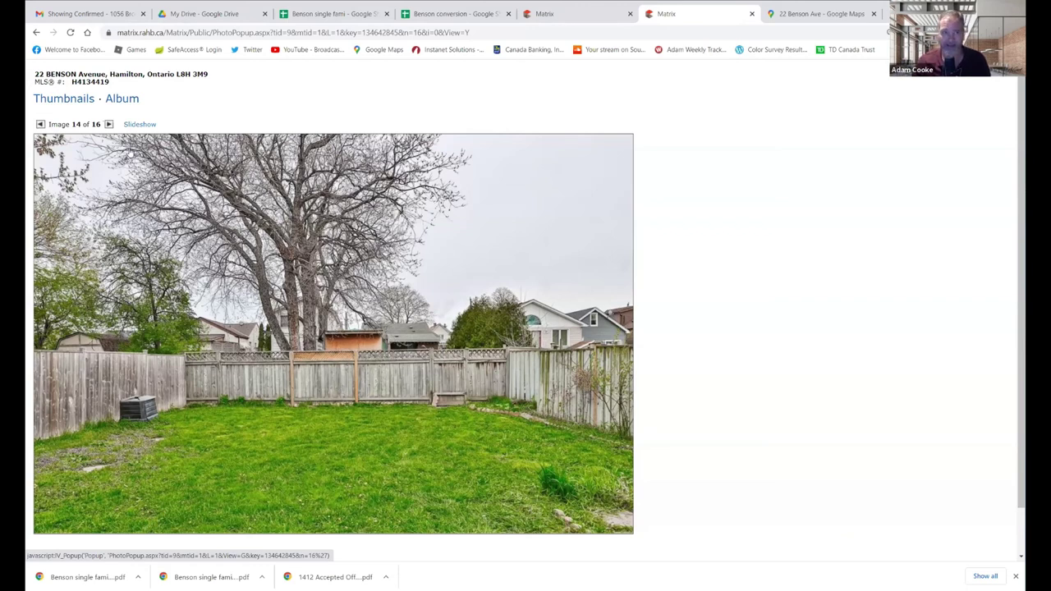
click(108, 124)
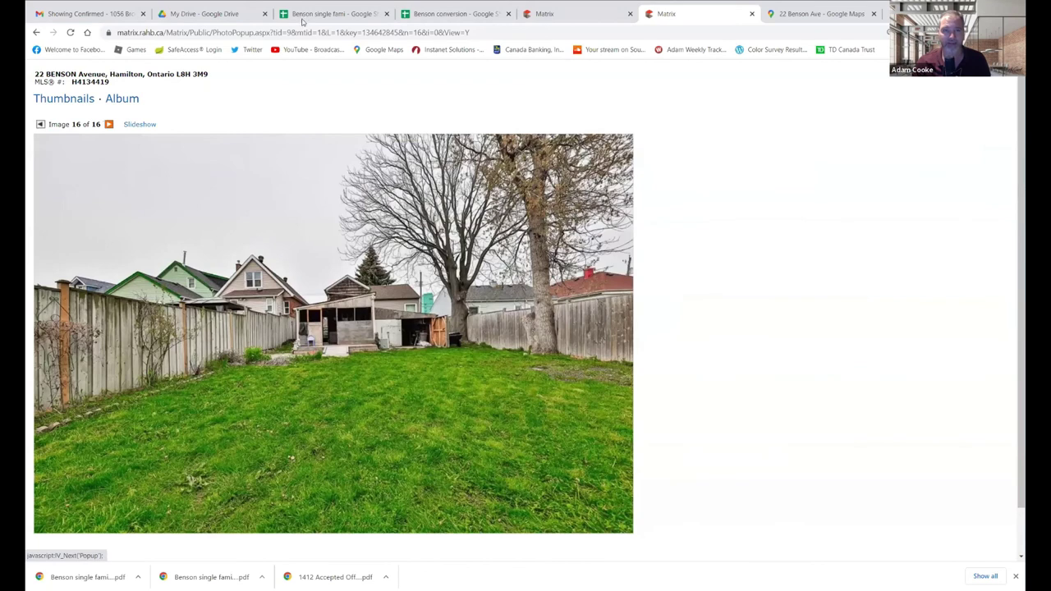
Step: Switch to the "Benson single fami" spreadsheet and examine the loan's interest rate, the monthly cash flow and the cash flow minus repairs
click(303, 16)
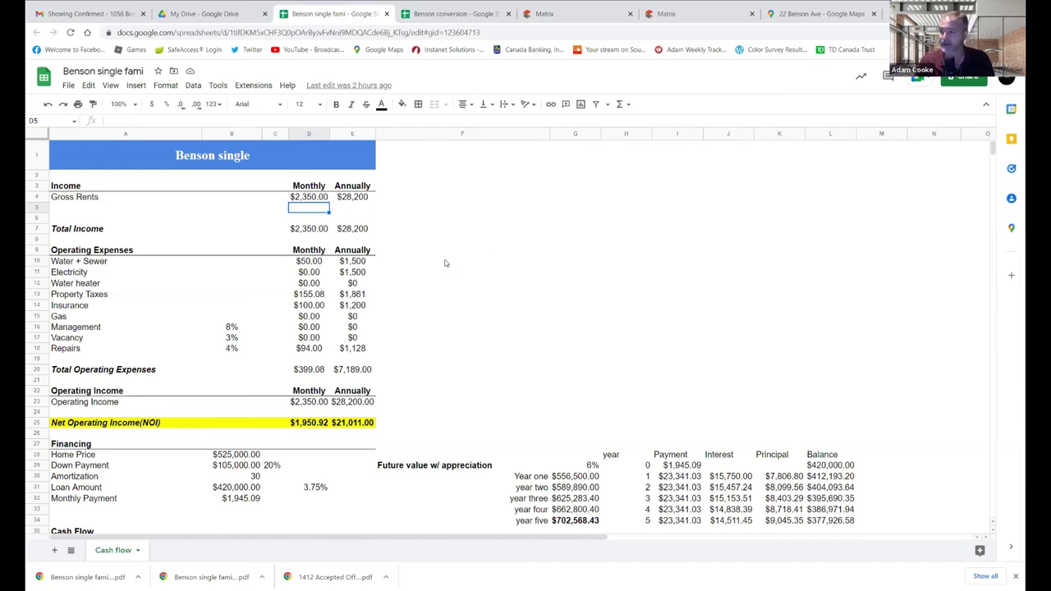
scroll(444, 263, down, 2)
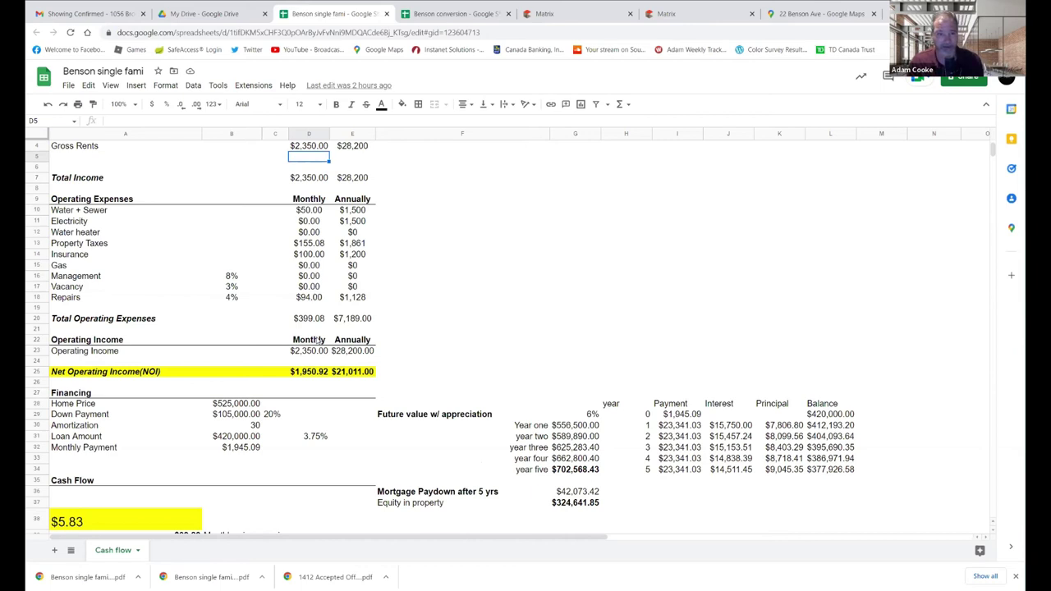
scroll(318, 345, down, 1)
click(316, 393)
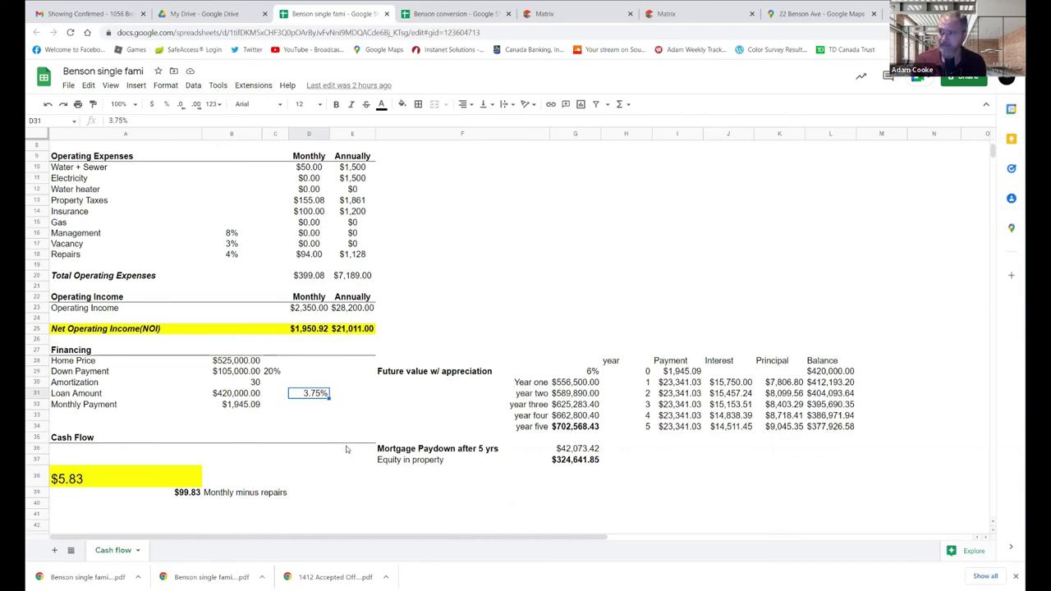
click(122, 473)
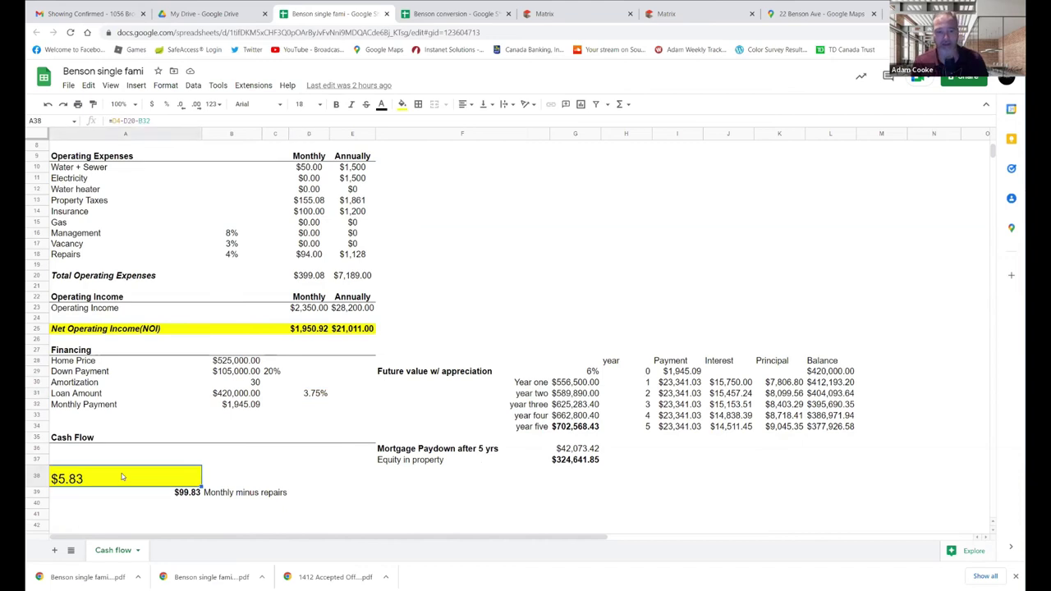
click(188, 497)
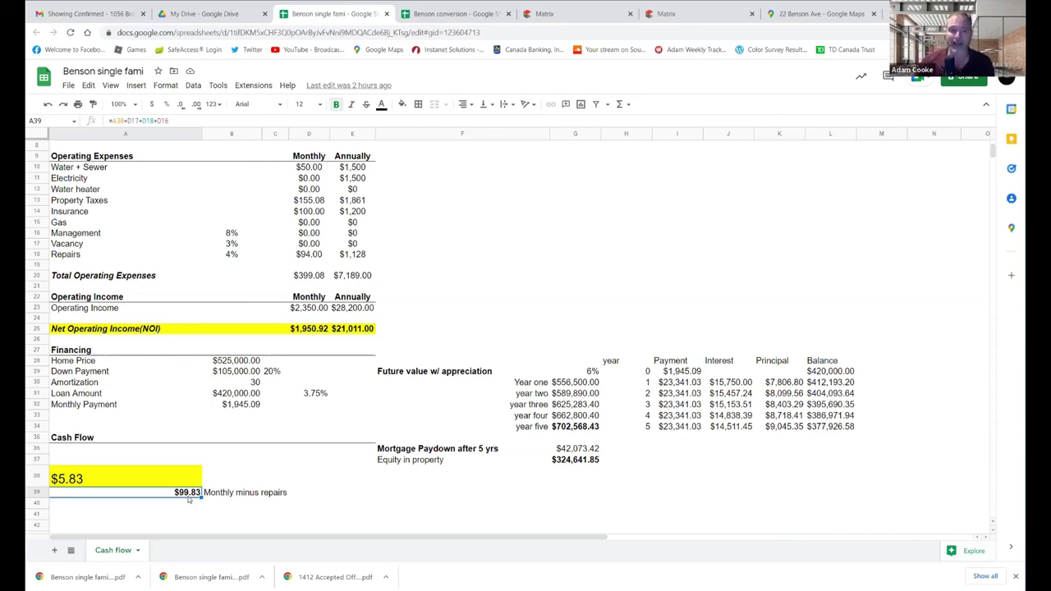
click(86, 477)
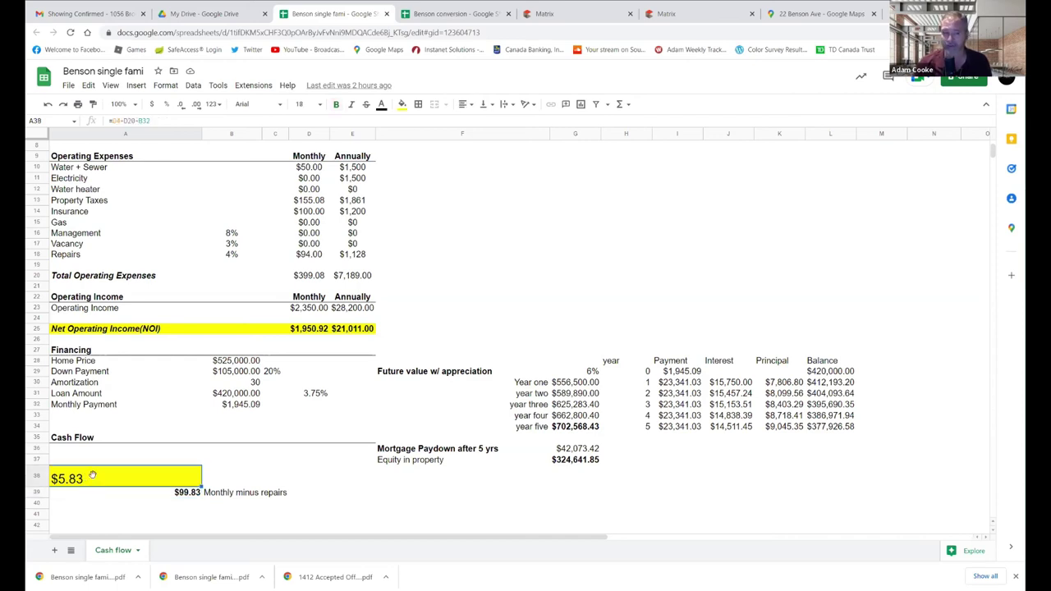
Step: Examine the five-year mortgage paydown and the equity in the property on the single-family sheet
scroll(415, 297, up, 3)
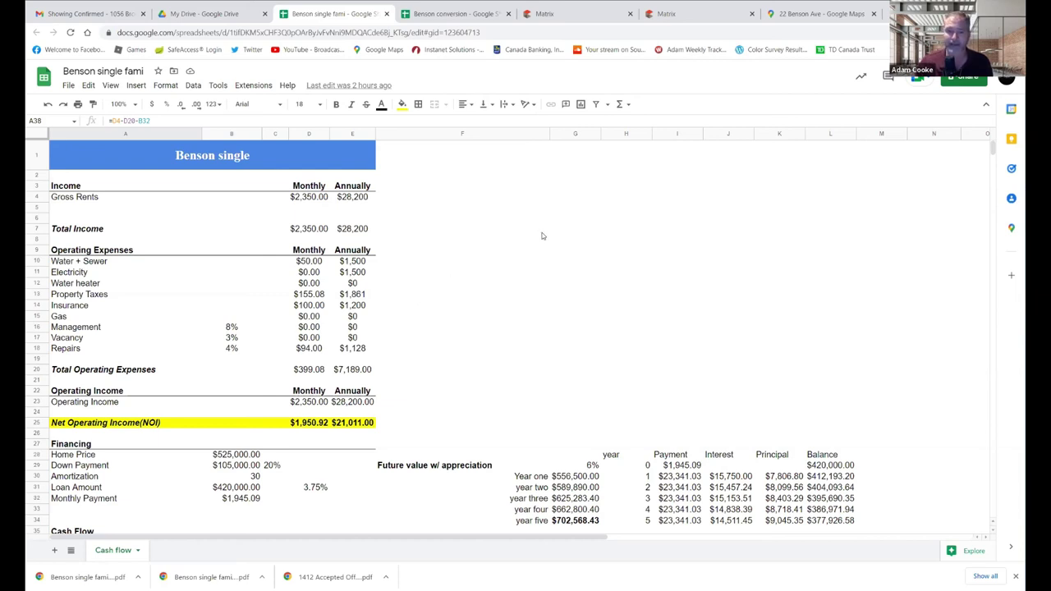
scroll(541, 234, down, 5)
click(576, 318)
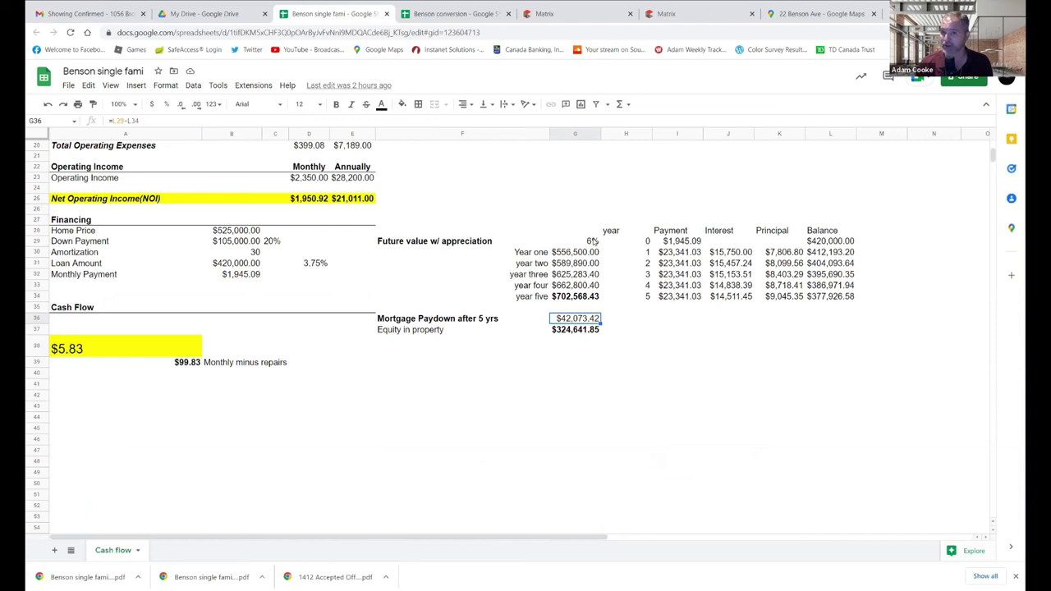
click(581, 331)
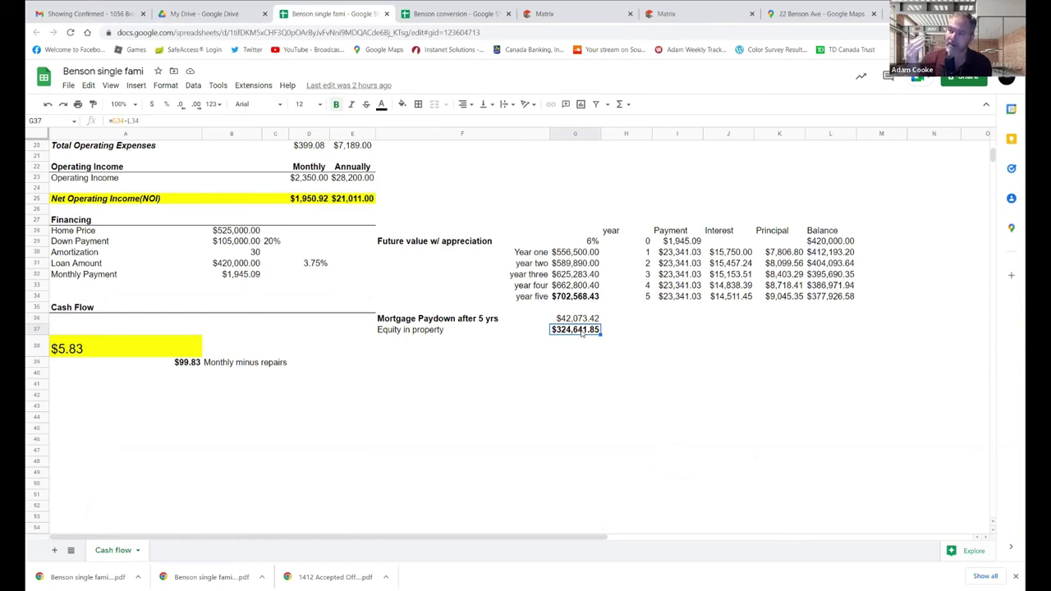
Step: Switch to the "Benson conversion" spreadsheet and review the purchase price, renovation cost and expected refinance value
click(451, 15)
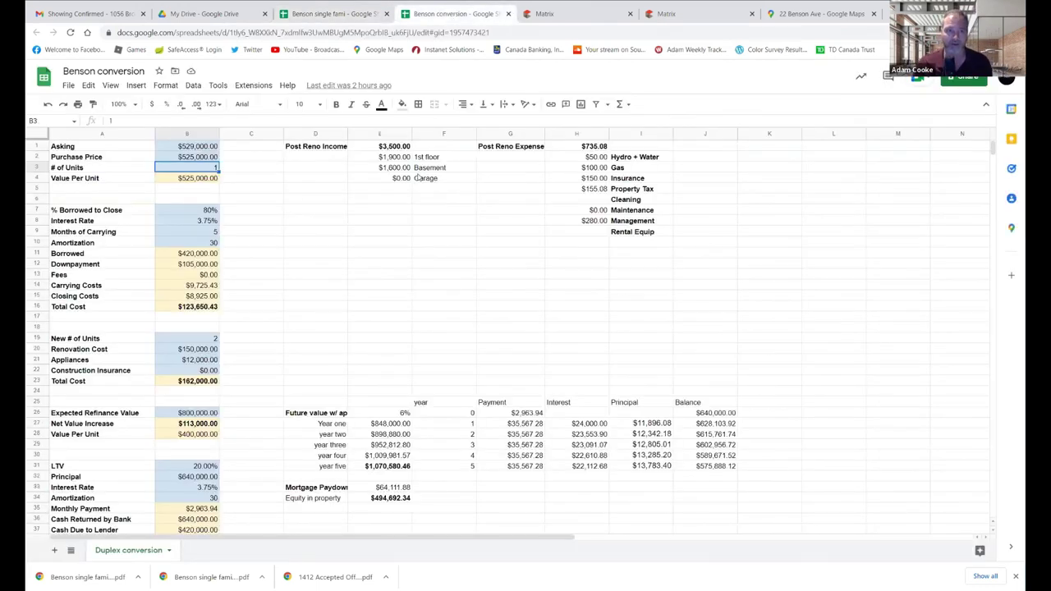
click(185, 158)
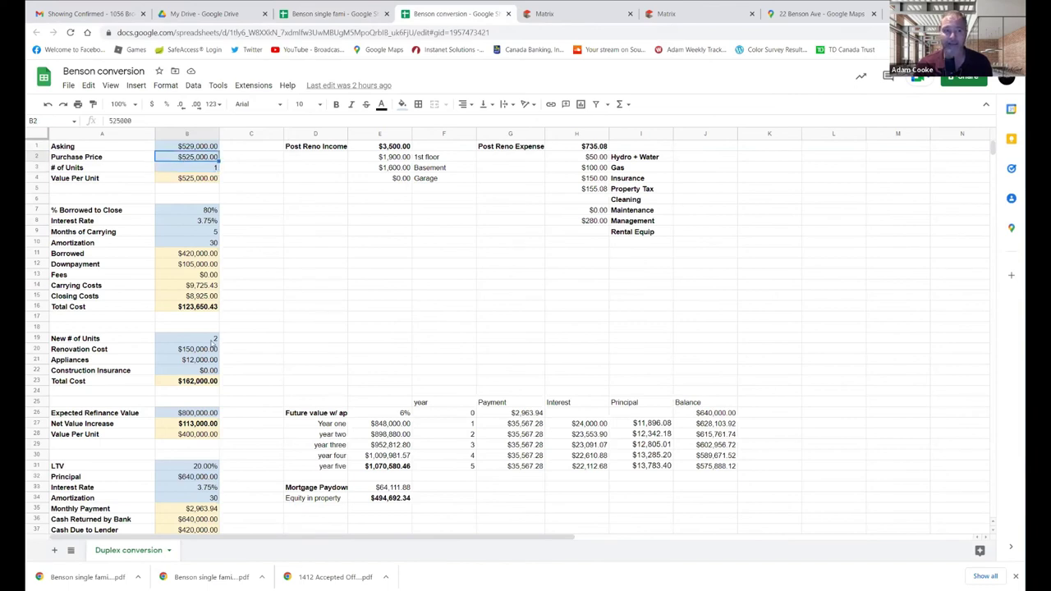
click(205, 350)
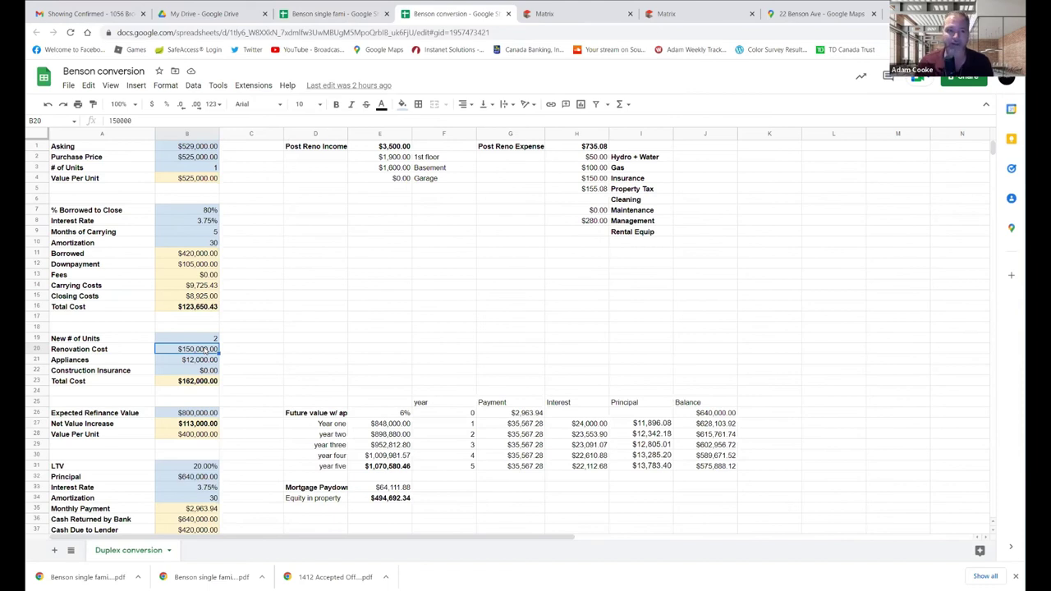
click(197, 414)
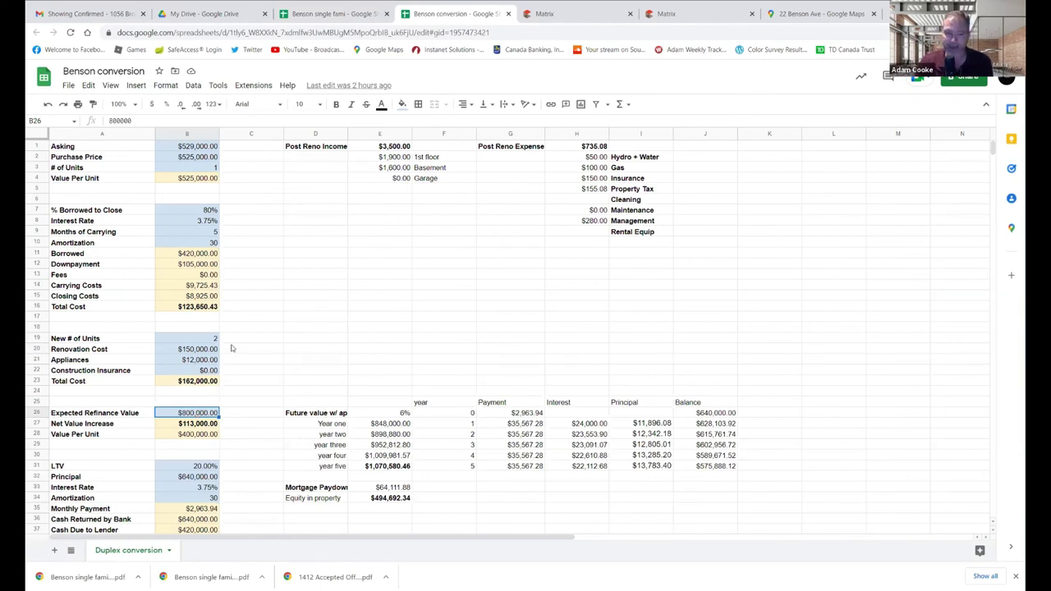
scroll(231, 348, down, 2)
scroll(246, 320, up, 2)
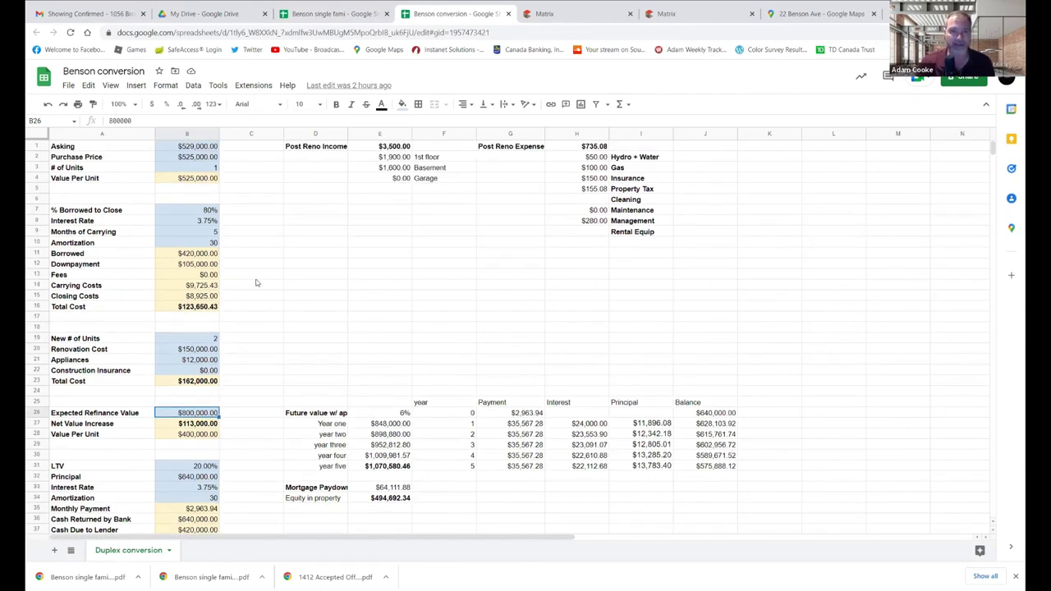
Step: Review the post-reno rents for the 1st floor and basement and their total income
click(397, 157)
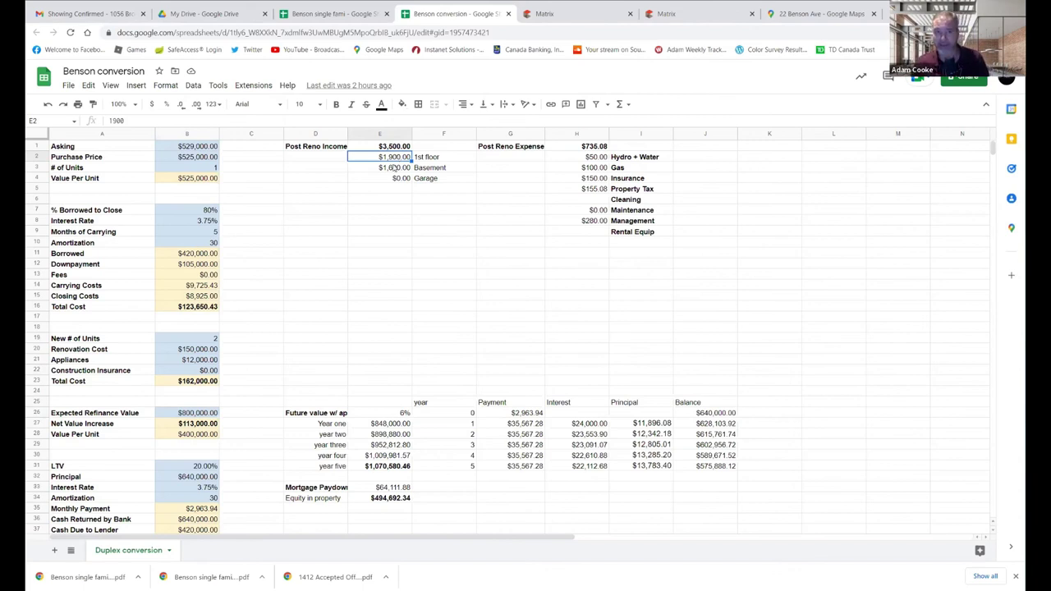
click(394, 168)
click(394, 148)
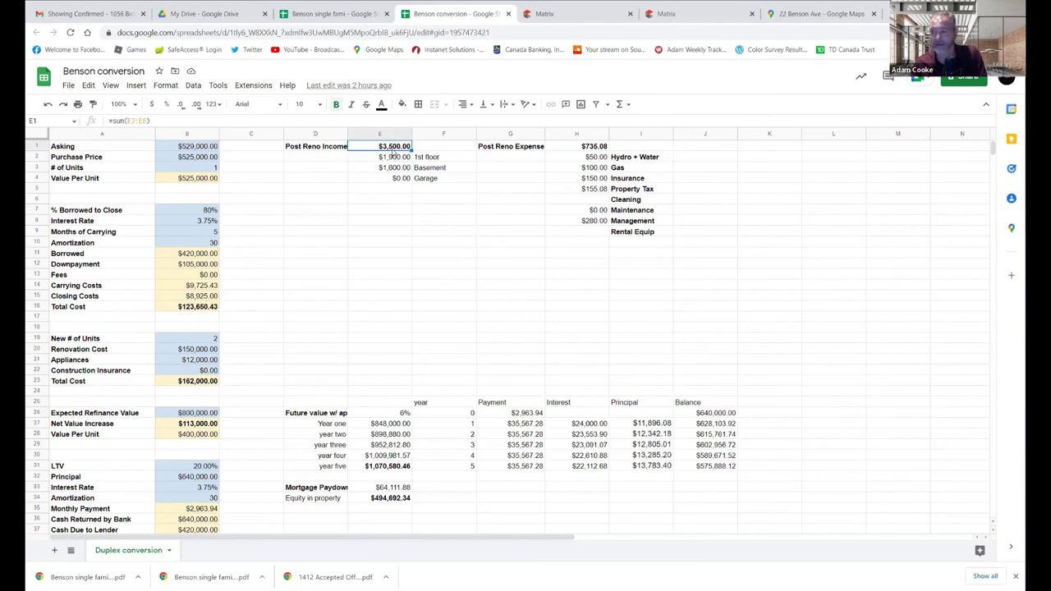
Step: Check the cash pulled out per person, the money left in the property and the net per month
scroll(324, 181, down, 2)
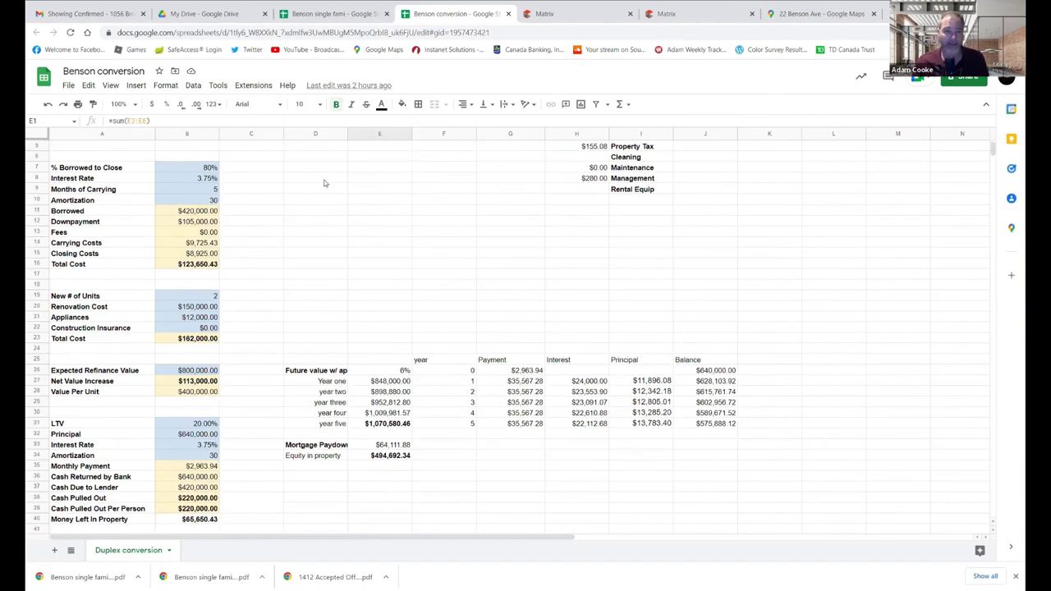
scroll(253, 382, down, 2)
click(194, 424)
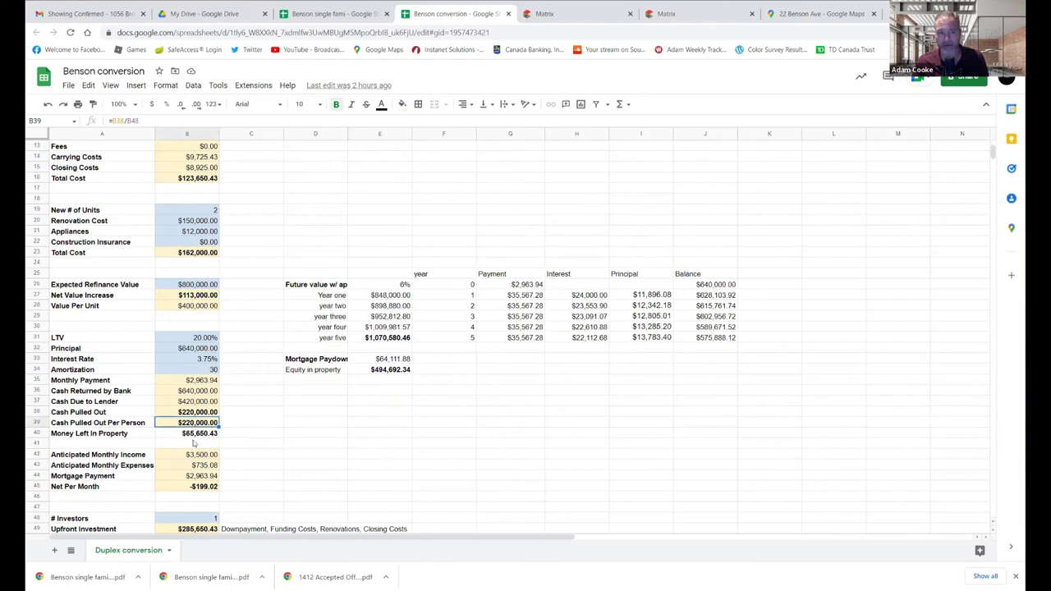
click(196, 434)
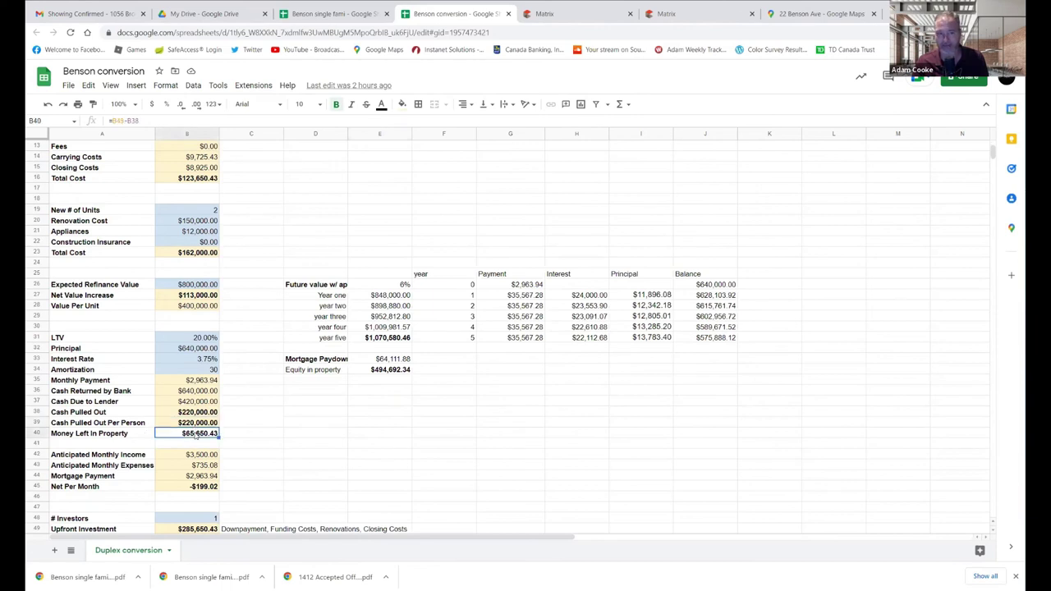
click(203, 487)
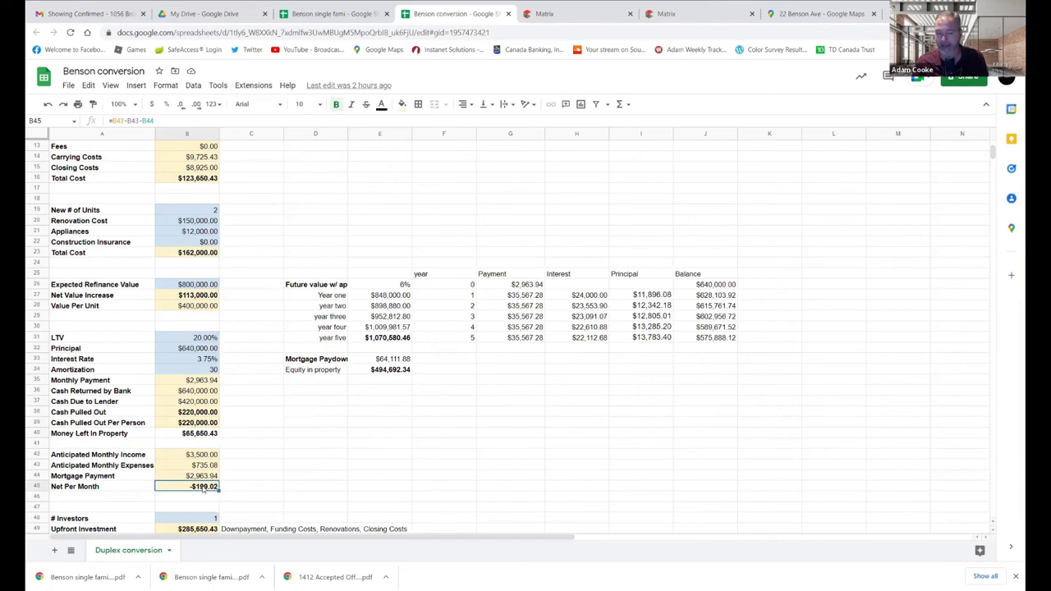
Step: Inspect the management expense formula and compare the post-reno income and expenses with the net per month
scroll(203, 488, up, 4)
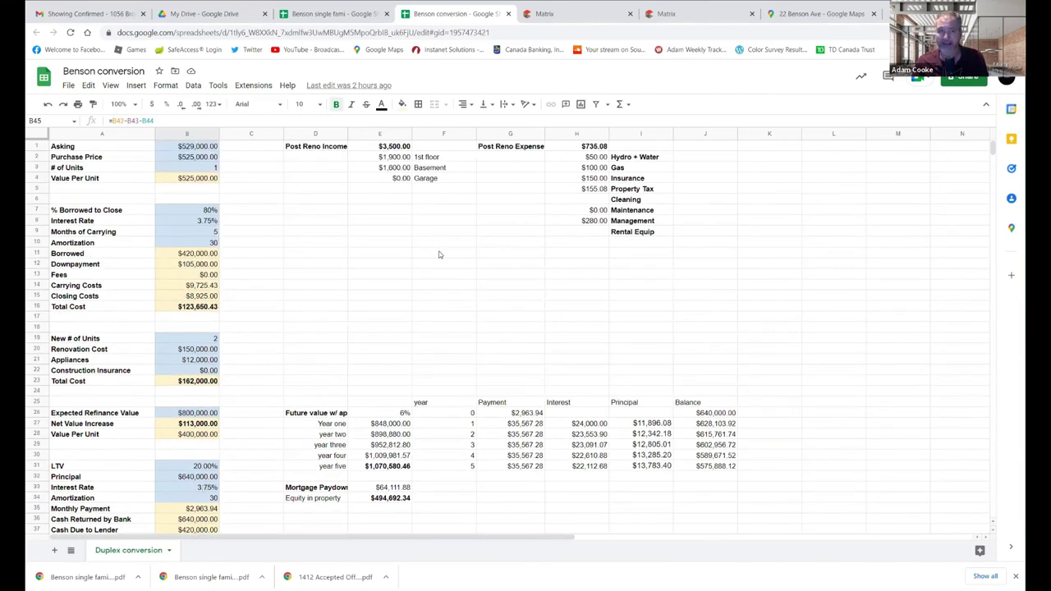
click(591, 224)
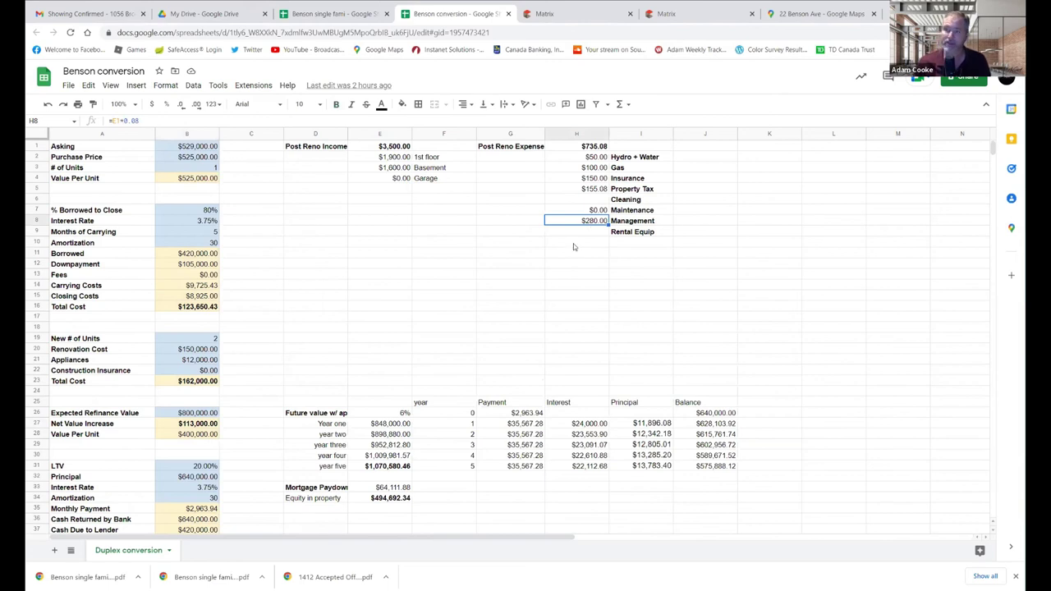
scroll(573, 243, down, 4)
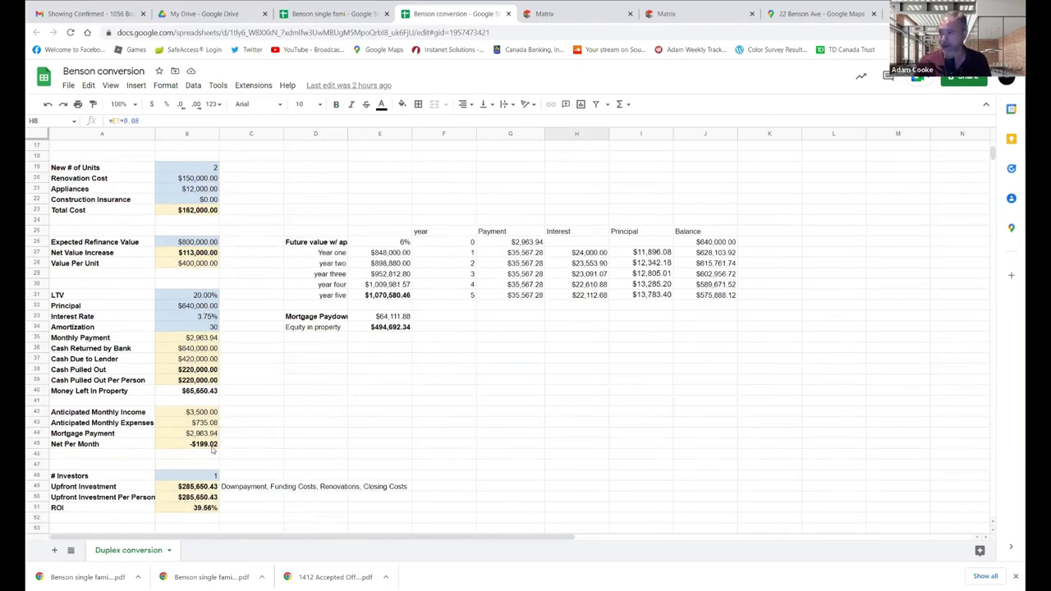
scroll(211, 449, up, 4)
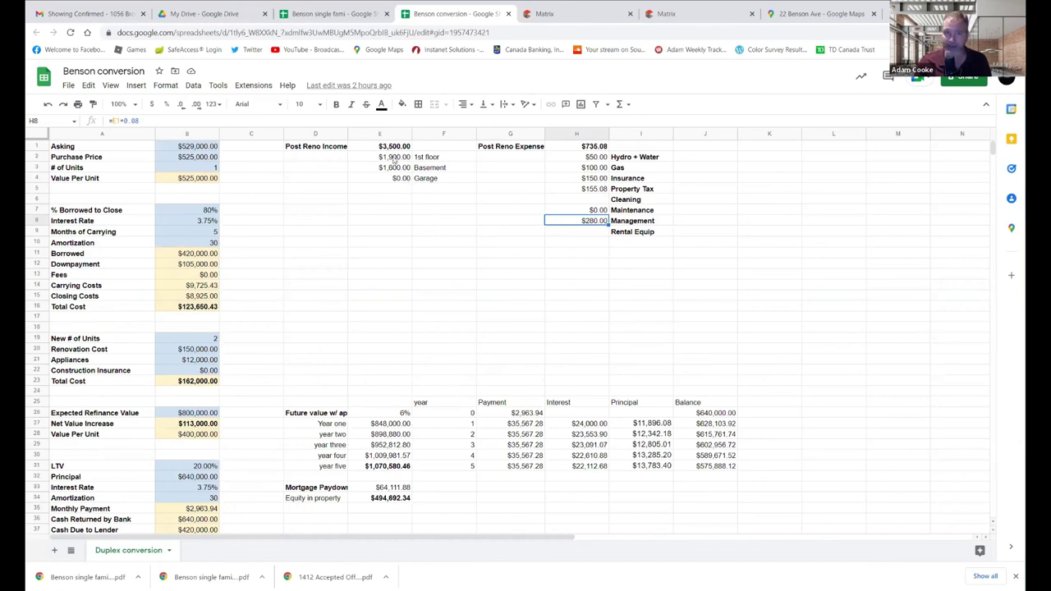
scroll(373, 253, down, 4)
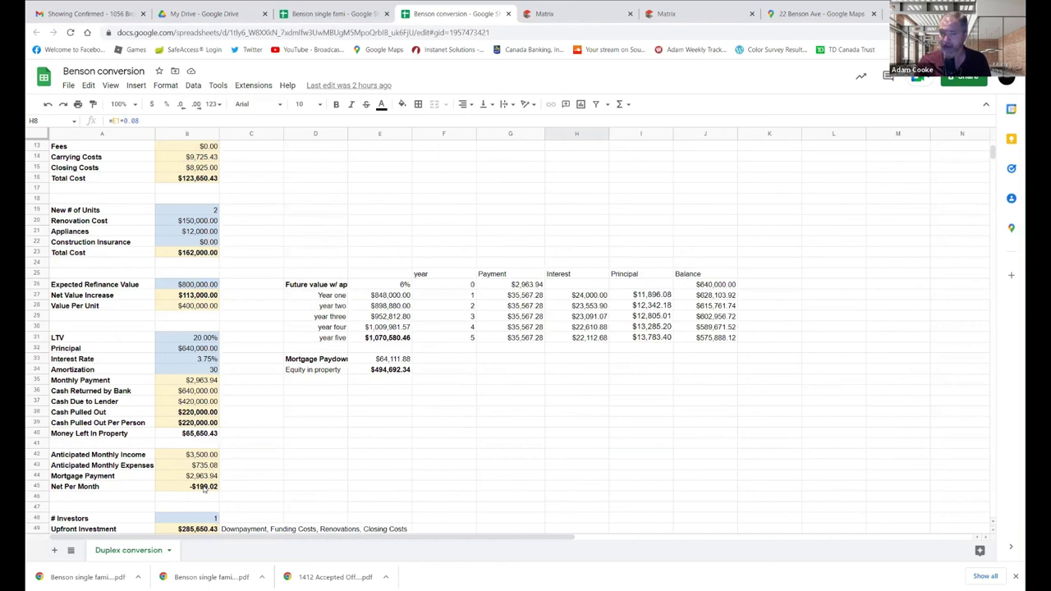
scroll(204, 487, up, 4)
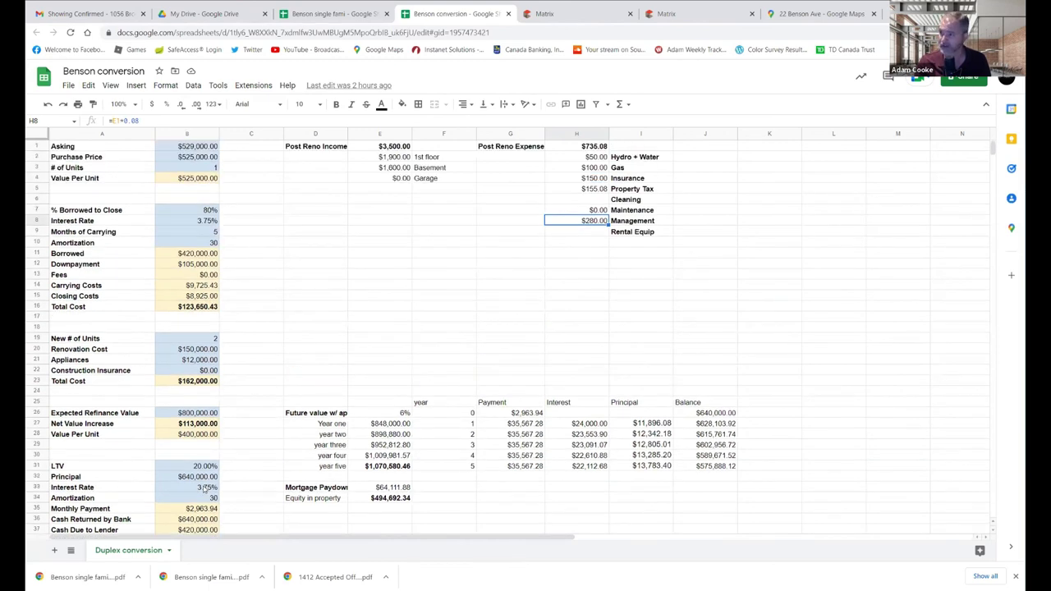
Step: Set the refinance LTV in cell B31 to 25%
scroll(203, 487, down, 4)
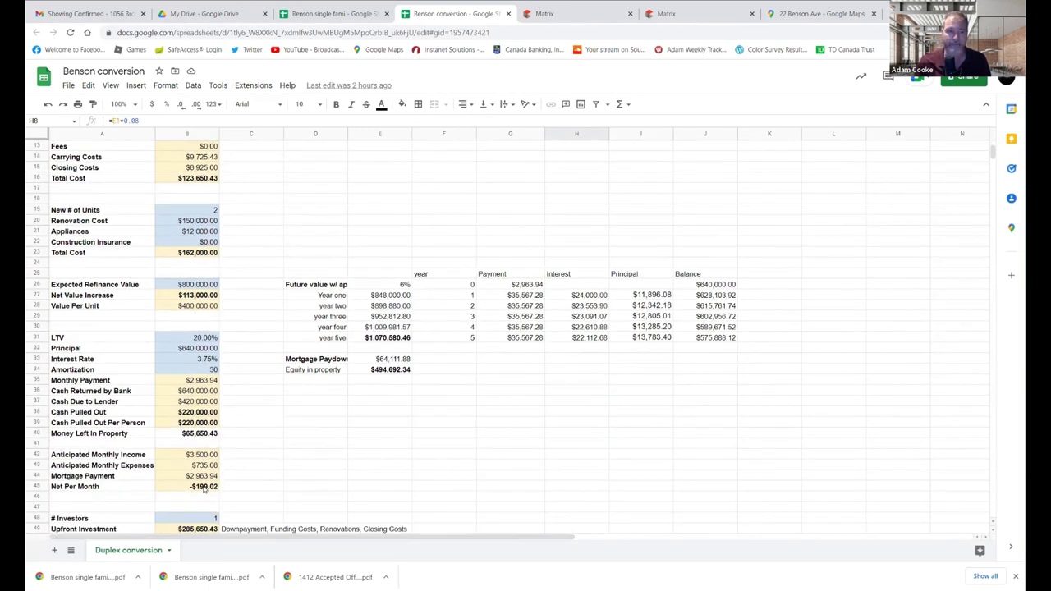
click(194, 337)
text(25)
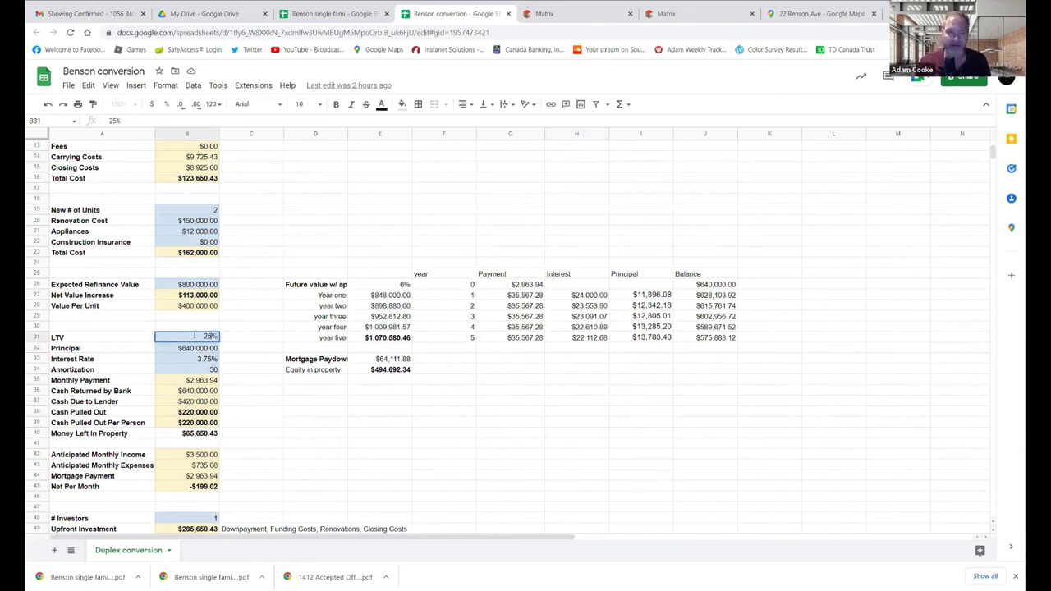
key(Return)
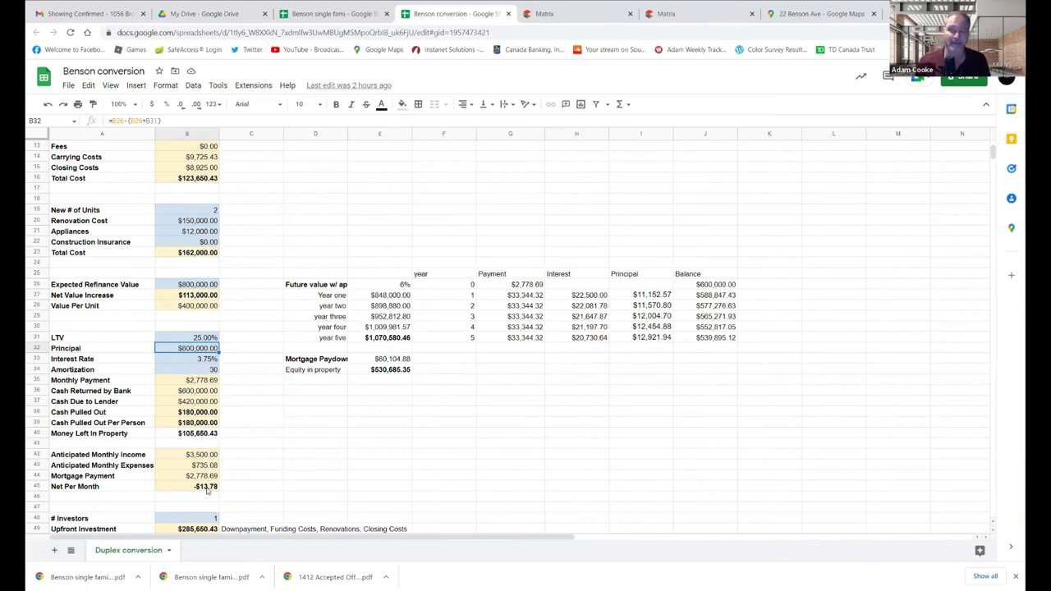
Step: Review the expected refinance value and the renovation cost of the duplex conversion again
scroll(336, 446, up, 2)
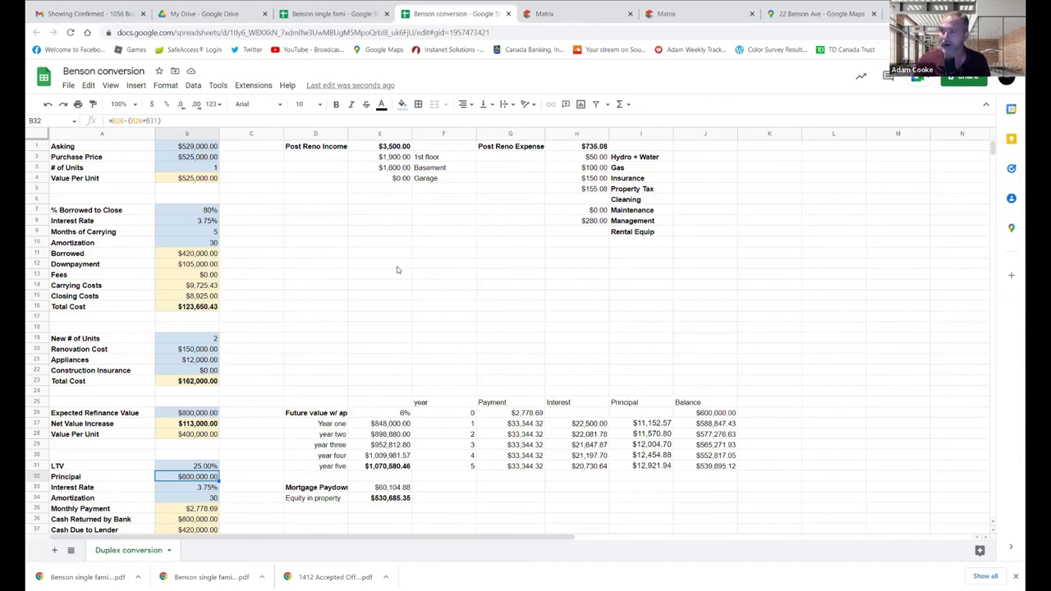
click(192, 413)
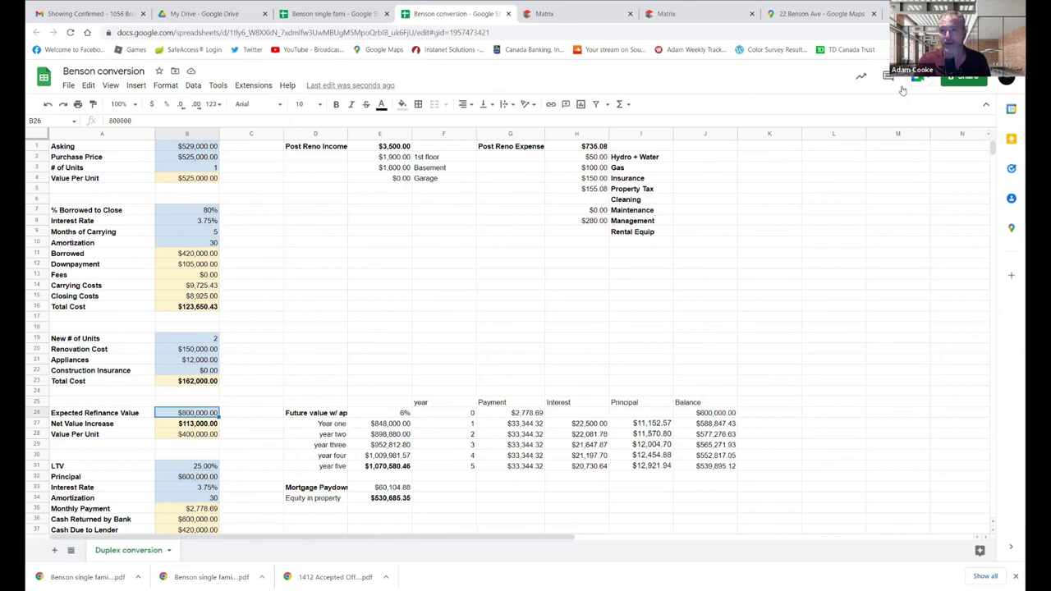
click(186, 352)
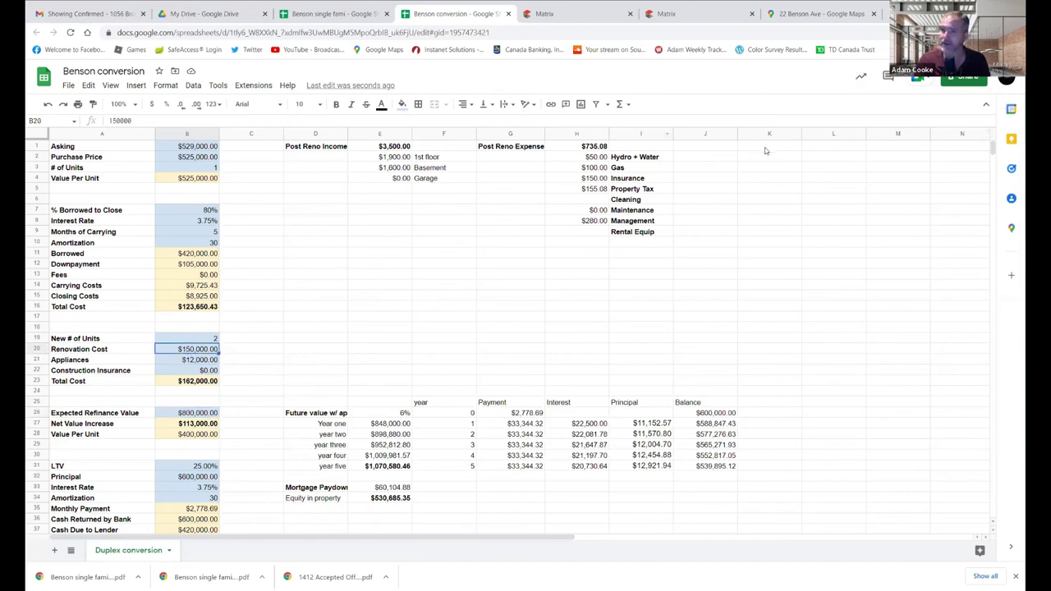